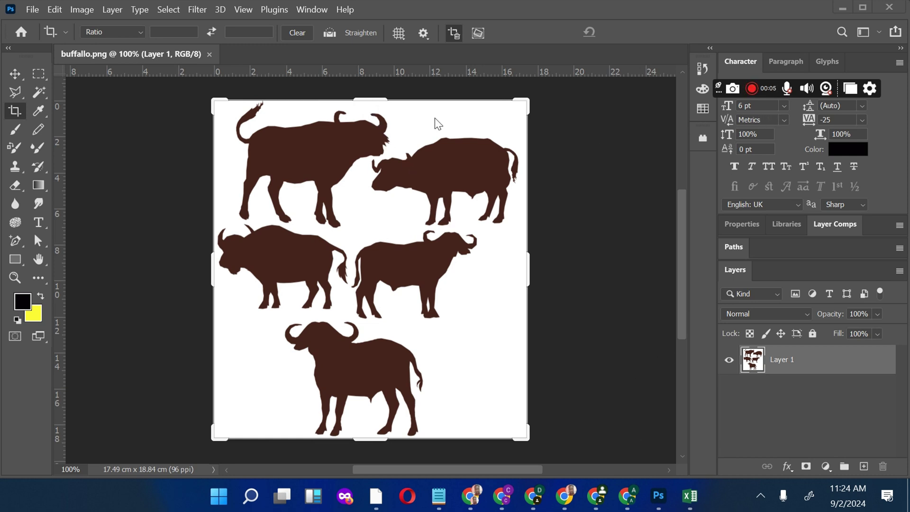
- Crop the top, left and right edges in to the bottom buffalo, leaving a 9.5 × 6.61 cm image
left_click(368, 97)
left_click_drag(368, 95, 386, 206)
left_click_drag(209, 268, 240, 267)
left_click_drag(497, 263, 454, 266)
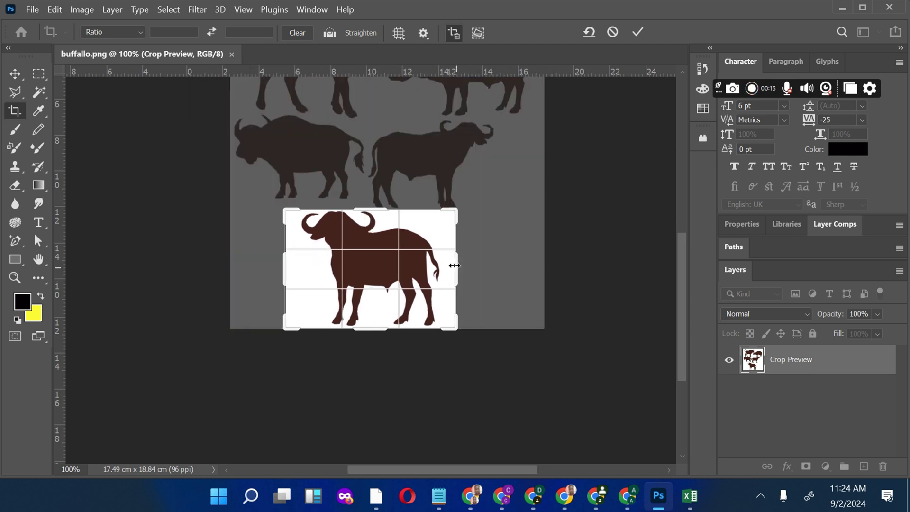
key("Return")
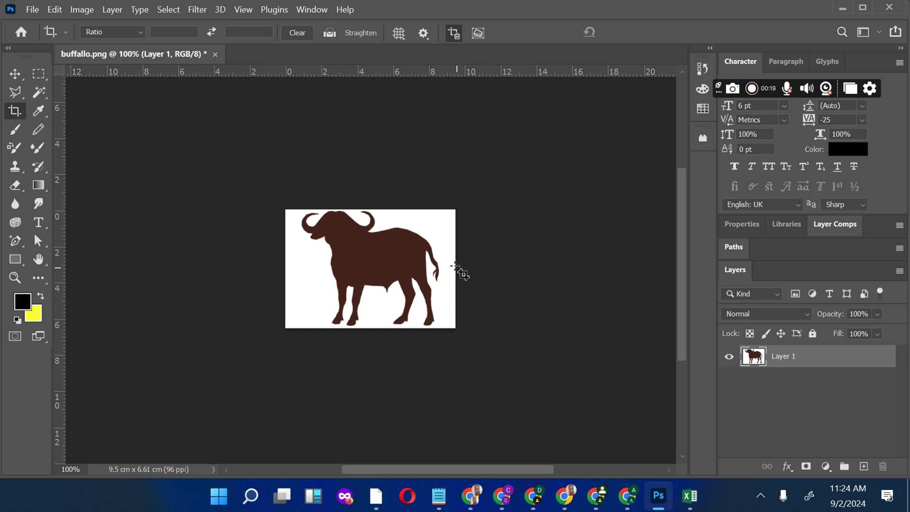
- Zoom in so the buffalo fills the window, then pick the Path Selection tool
left_click(15, 277)
left_click_drag(256, 182, 489, 331)
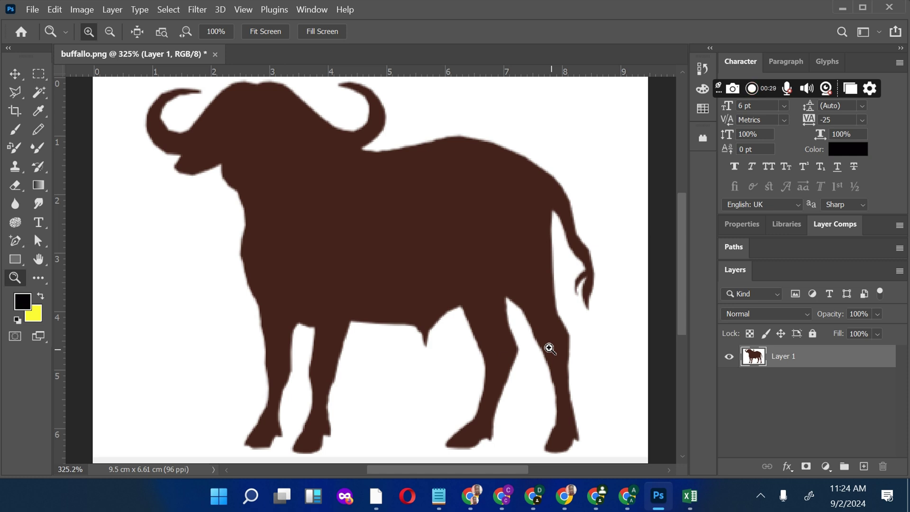
left_click(38, 241)
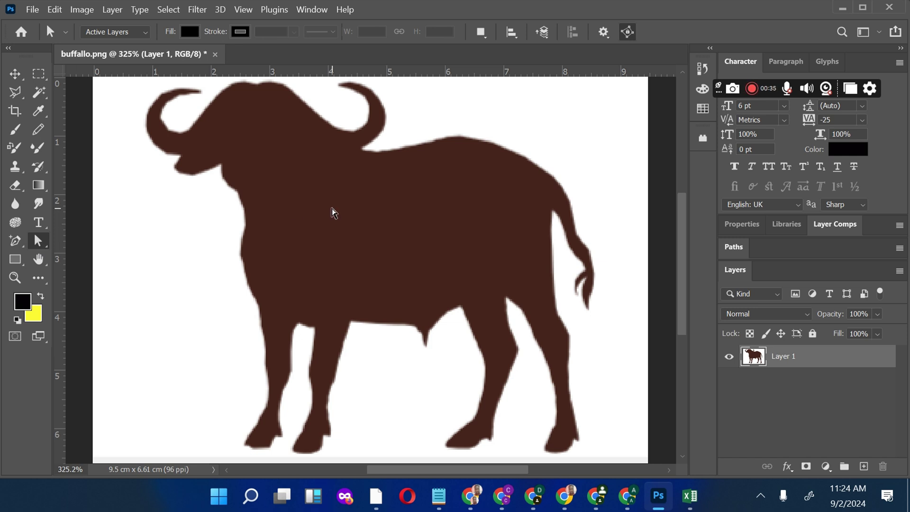
- Show the Paths panel from the Window menu alongside the Layers panel
left_click(311, 10)
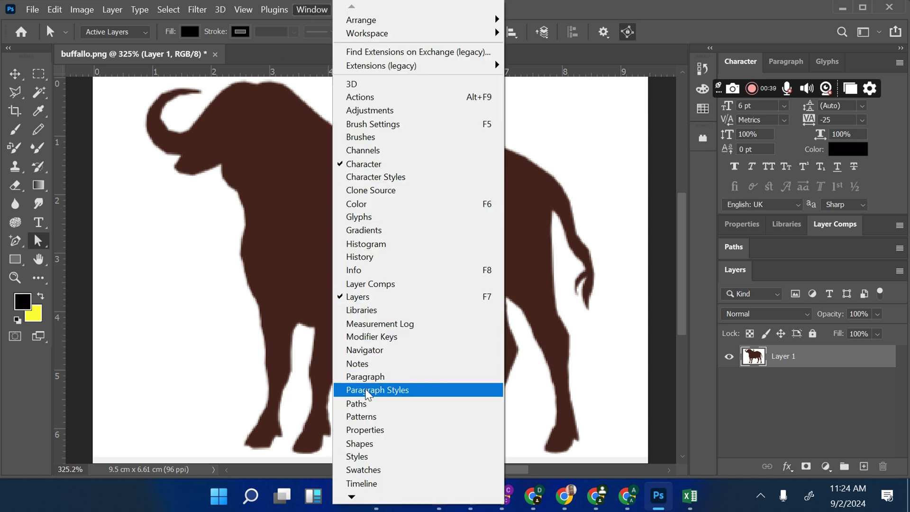
left_click(363, 403)
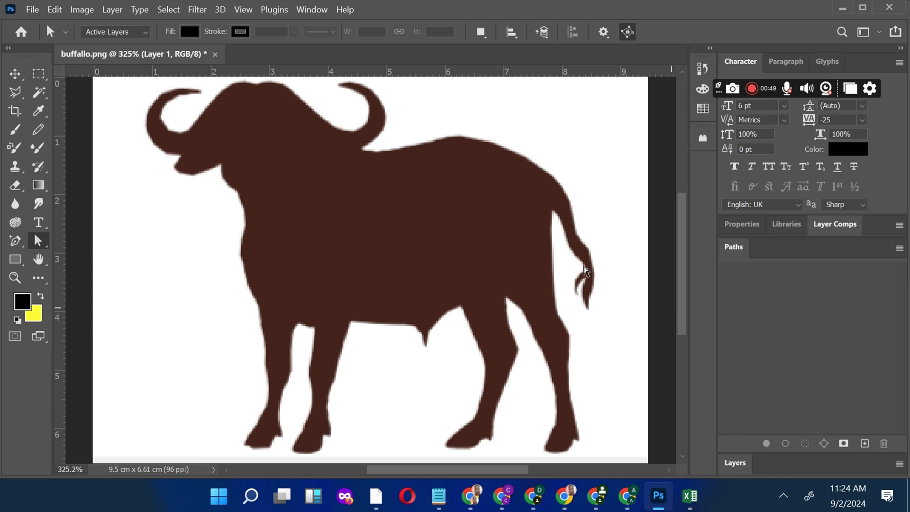
left_click(734, 462)
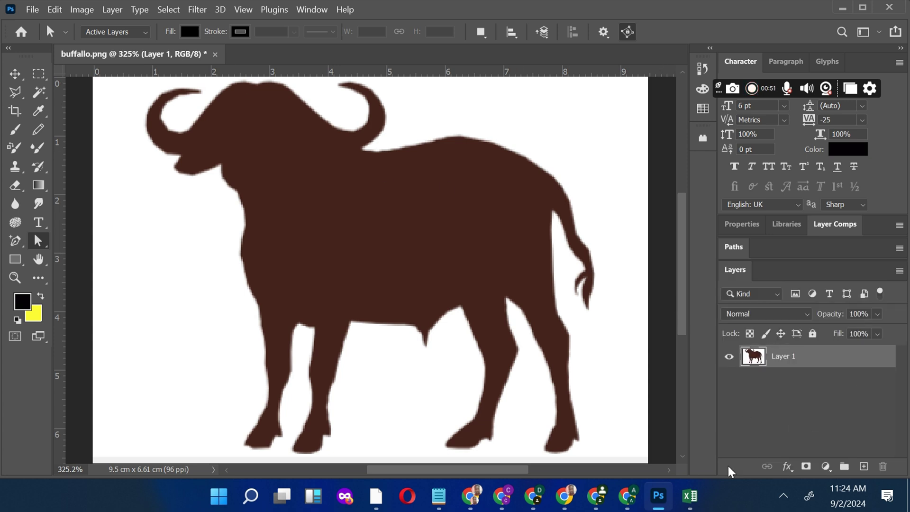
left_click(169, 10)
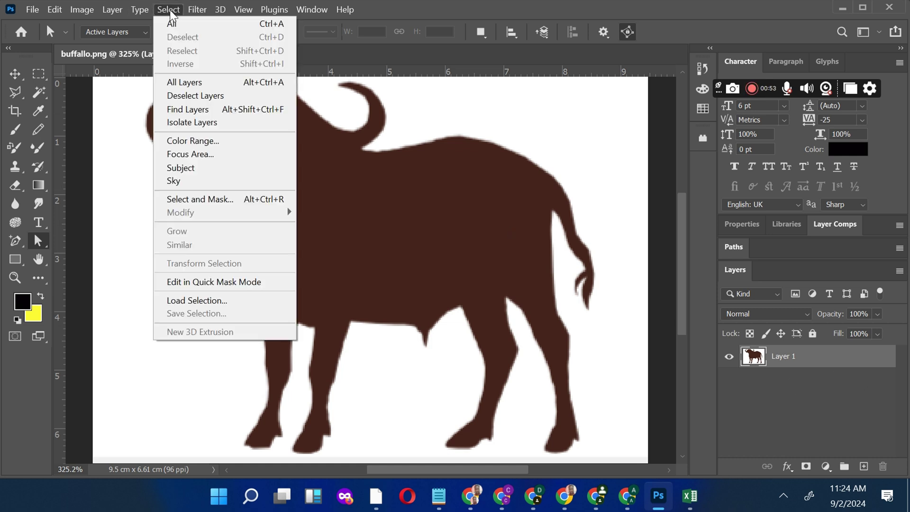
- Select the dark buffalo with Color Range set to Shadows and convert the selection into a Work Path
left_click(181, 142)
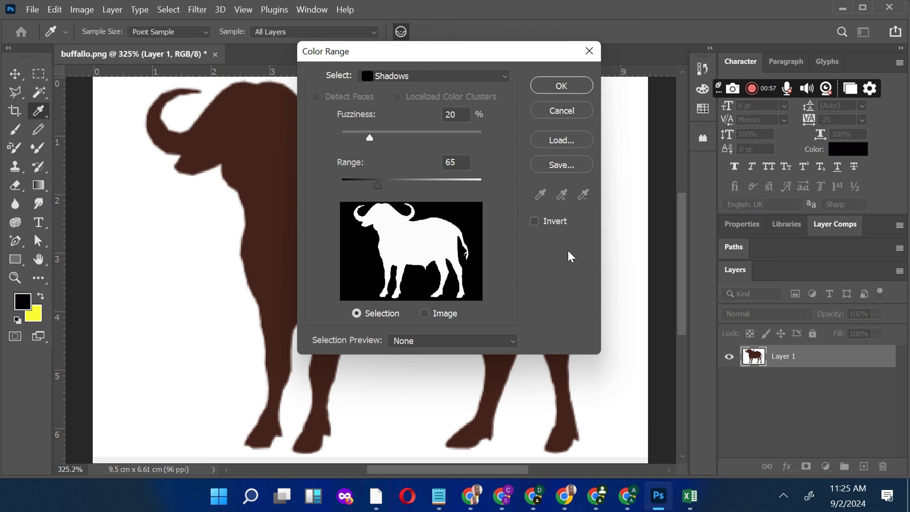
left_click(548, 85)
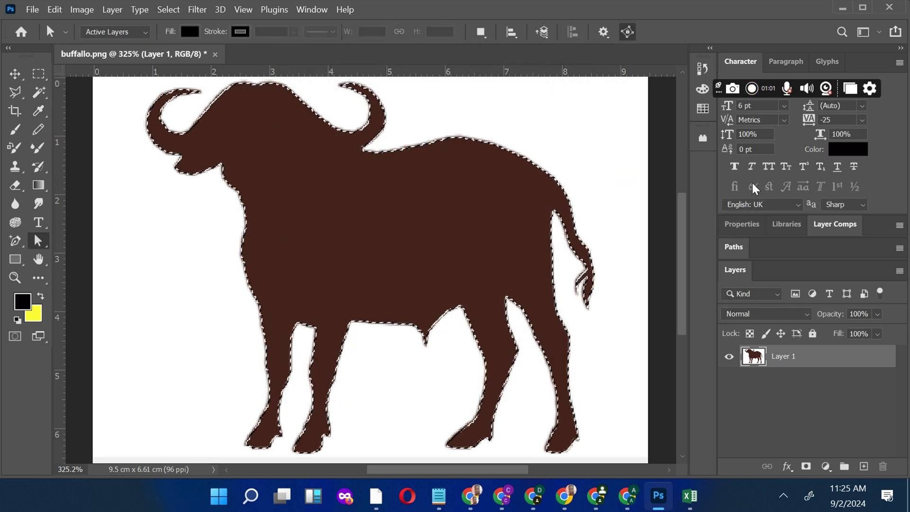
left_click(751, 249)
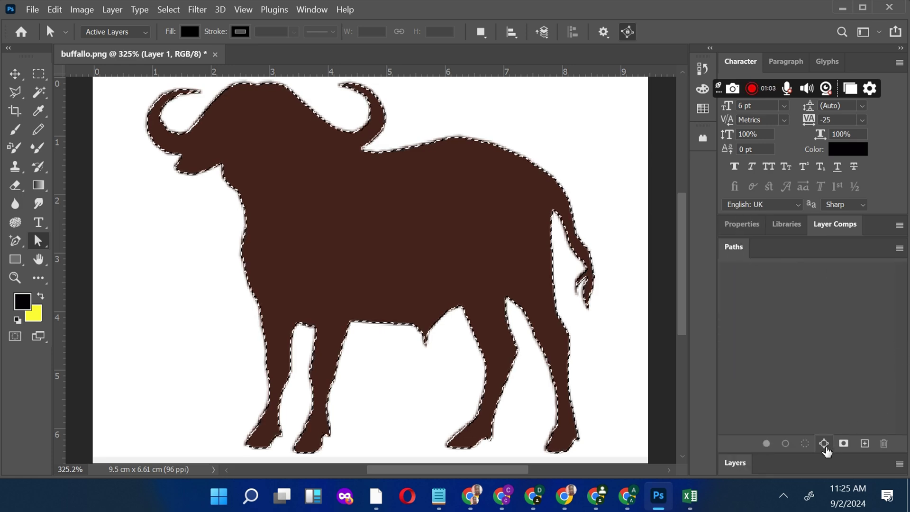
left_click(824, 443)
left_click(94, 270)
- Add anchor points along the front leg outline and the neck
left_click(13, 243)
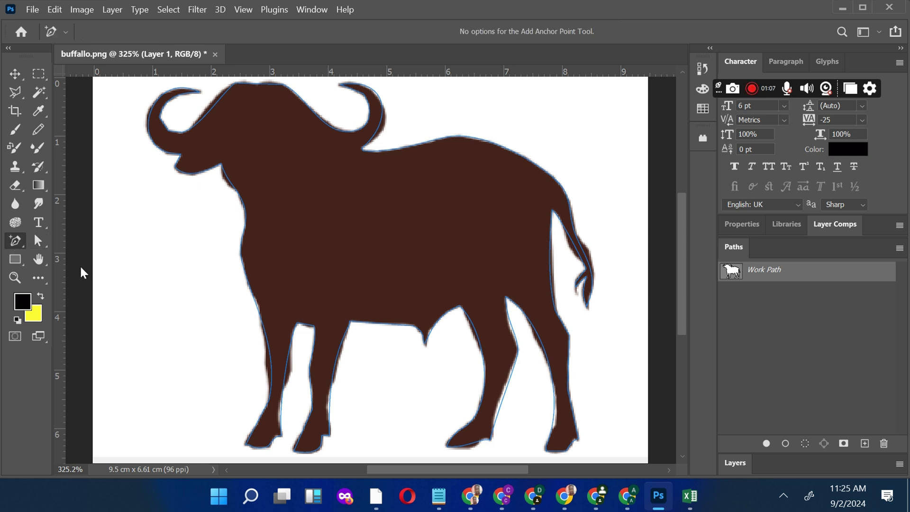
left_click(270, 357)
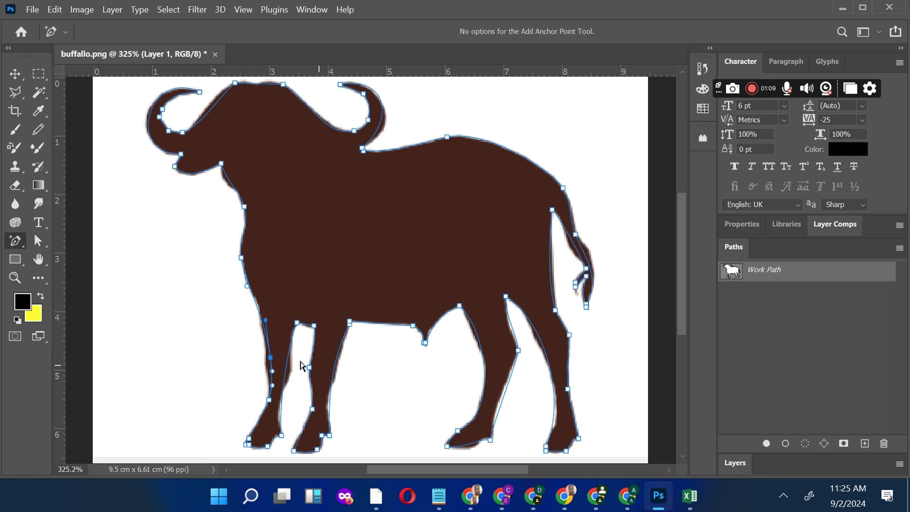
left_click(288, 350)
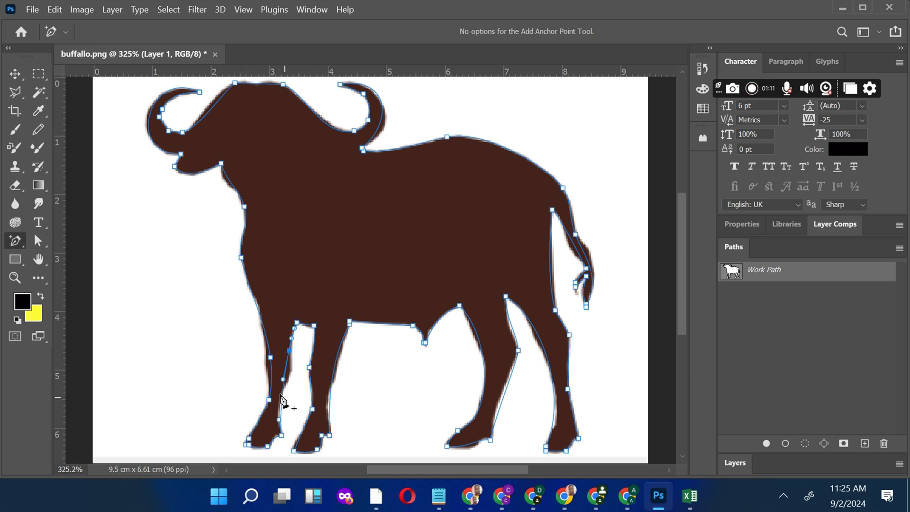
left_click(271, 368)
left_click(272, 377)
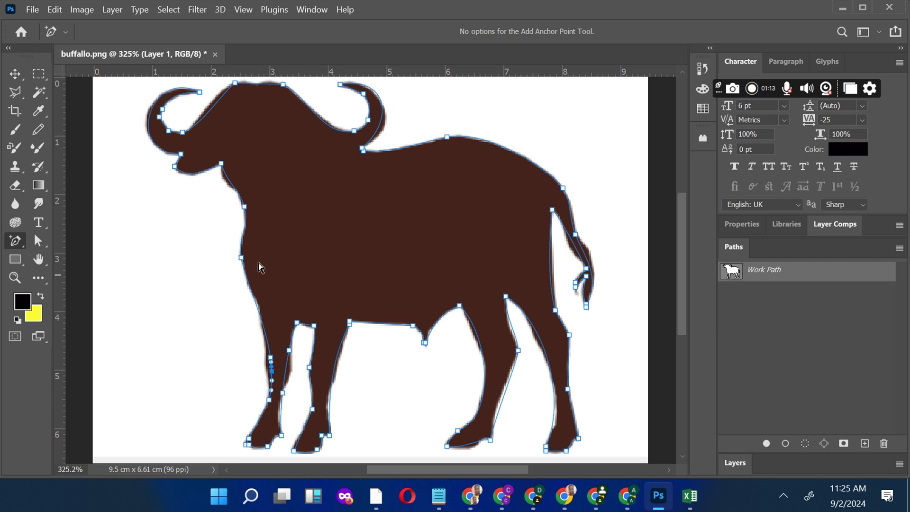
left_click(235, 189)
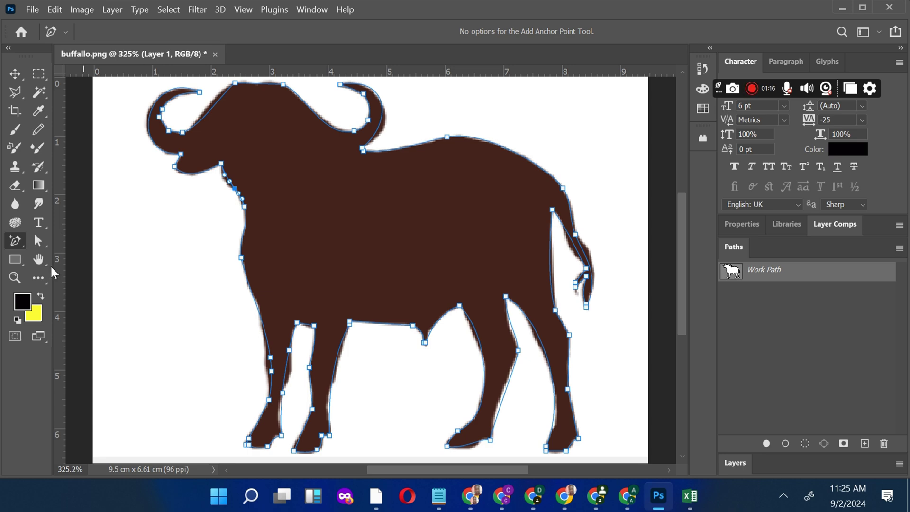
- Zoom in on the hind legs and add curved anchors hugging the left leg's edge
left_click(14, 278)
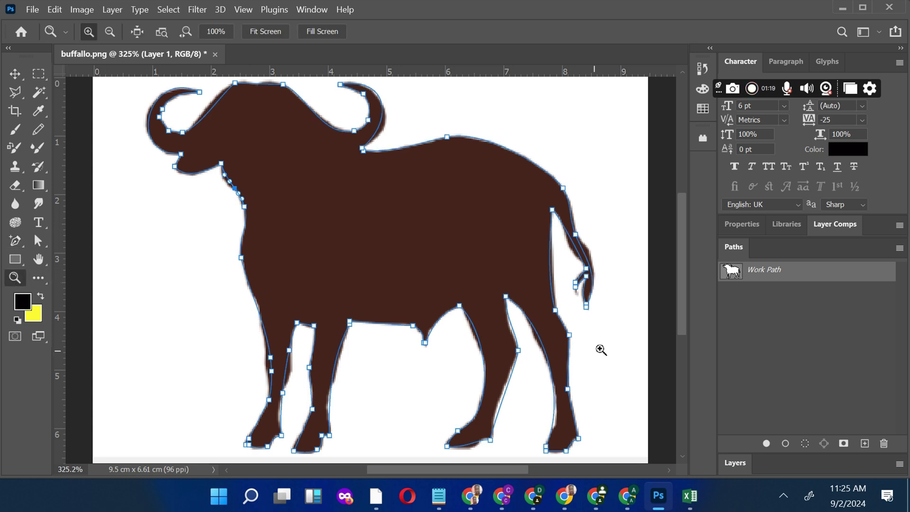
left_click_drag(445, 298, 598, 443)
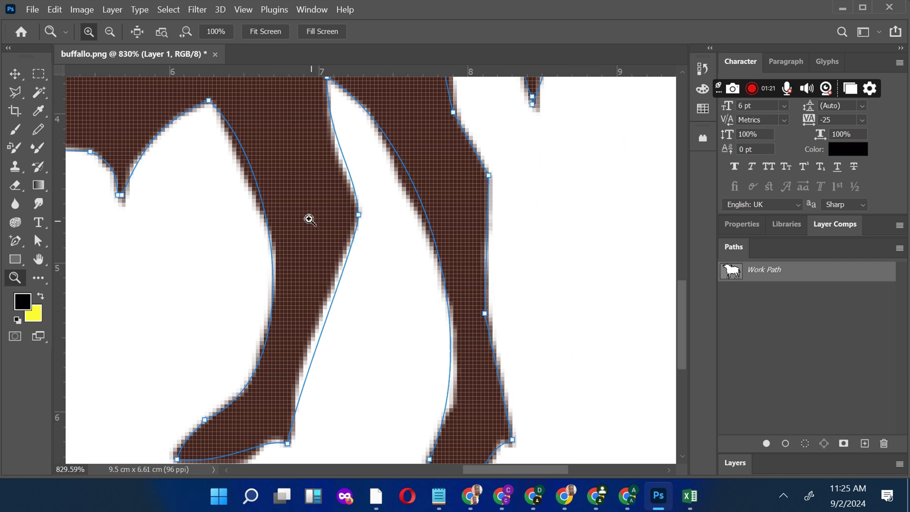
left_click(14, 240)
left_click(246, 157)
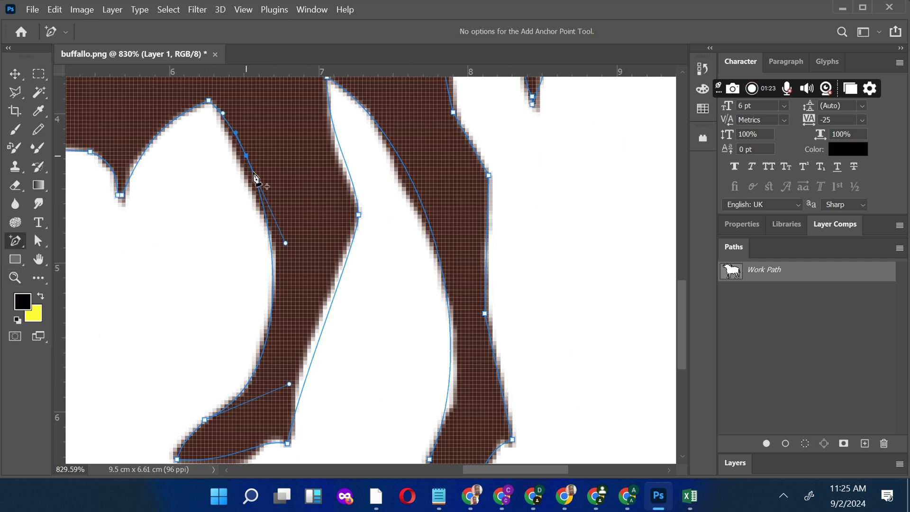
left_click_drag(268, 223, 281, 297)
left_click(272, 299)
- Add anchors along the right and middle leg edges to refine the outline
left_click(317, 344)
left_click(311, 362)
left_click(344, 268)
left_click(336, 137)
left_click(387, 138)
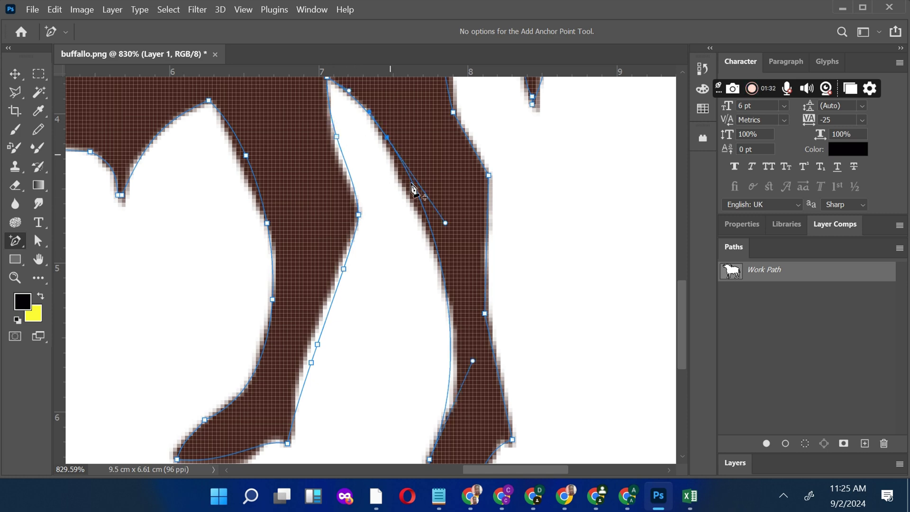
left_click(424, 210)
left_click(448, 299)
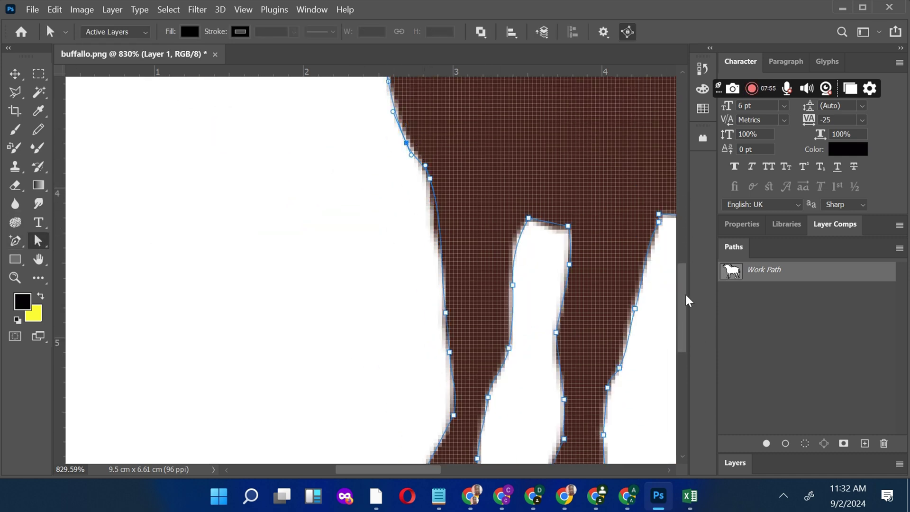
left_click_drag(685, 298, 732, 344)
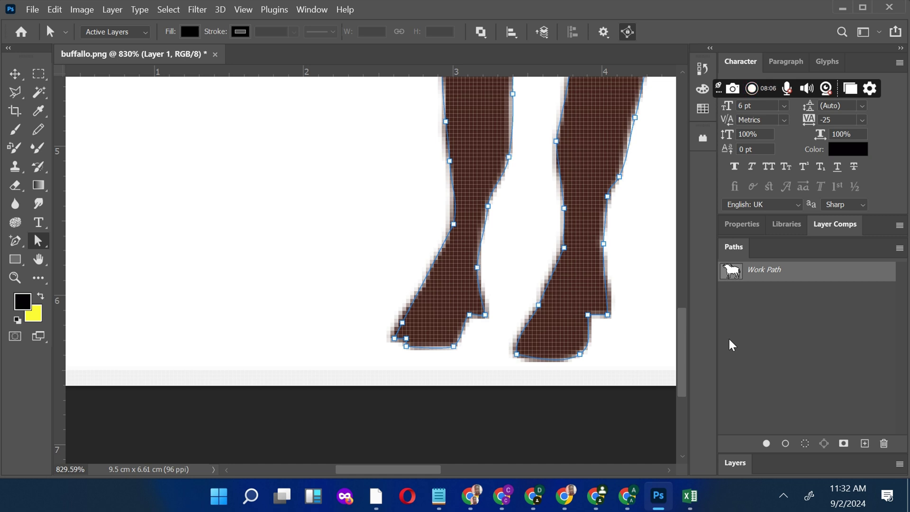
- Create an empty Layer 2 above Layer 1 for the outline
left_click(744, 469)
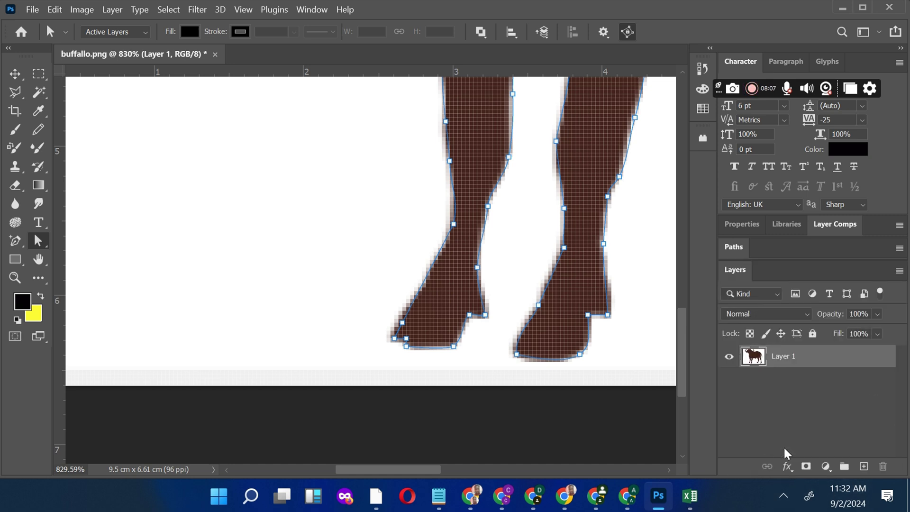
left_click(864, 466)
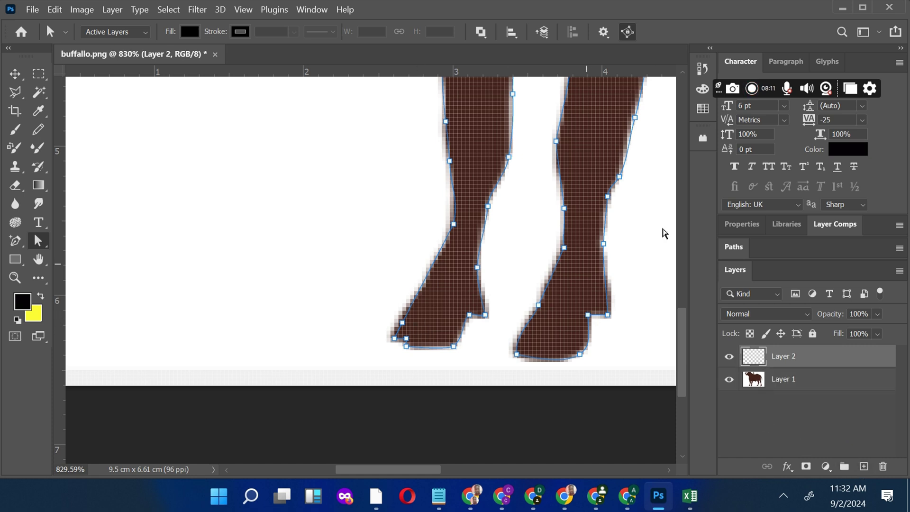
left_click_drag(681, 332, 681, 159)
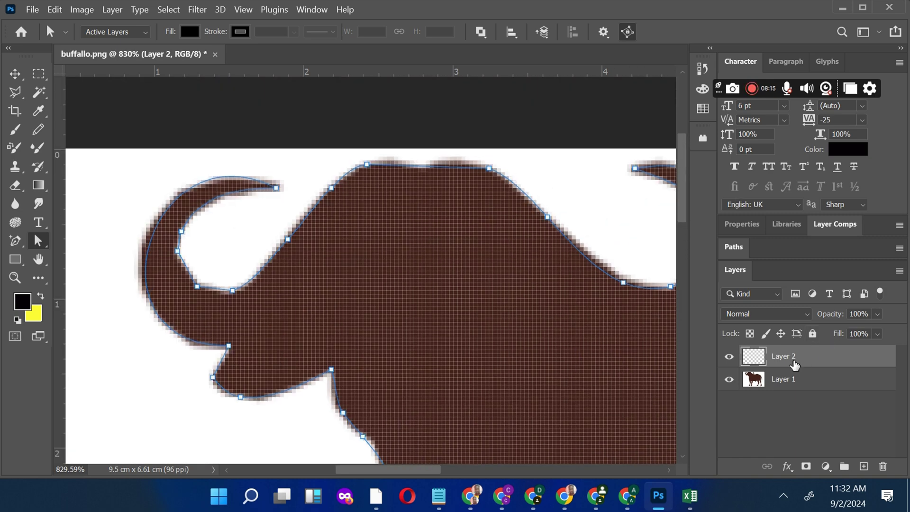
- Open Stroke Path for the buffalo's Work Path with Pencil as the tool
right_click(796, 367)
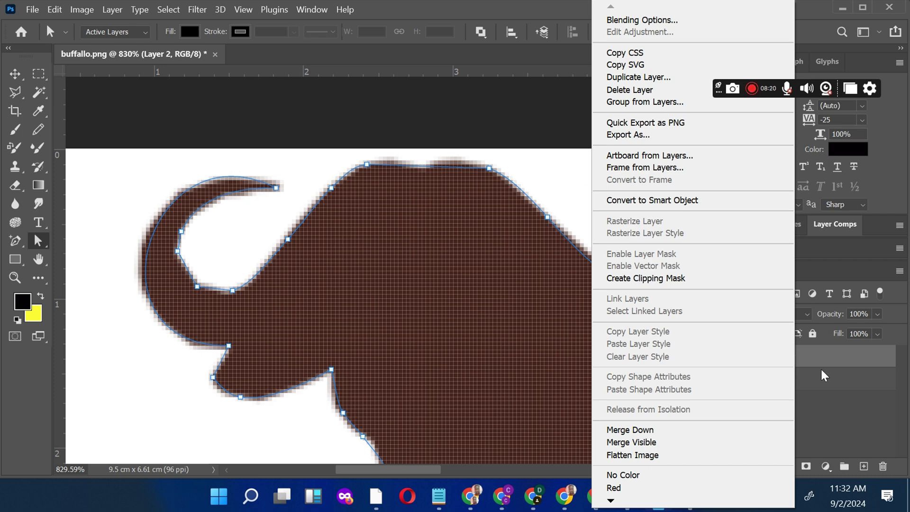
left_click(844, 406)
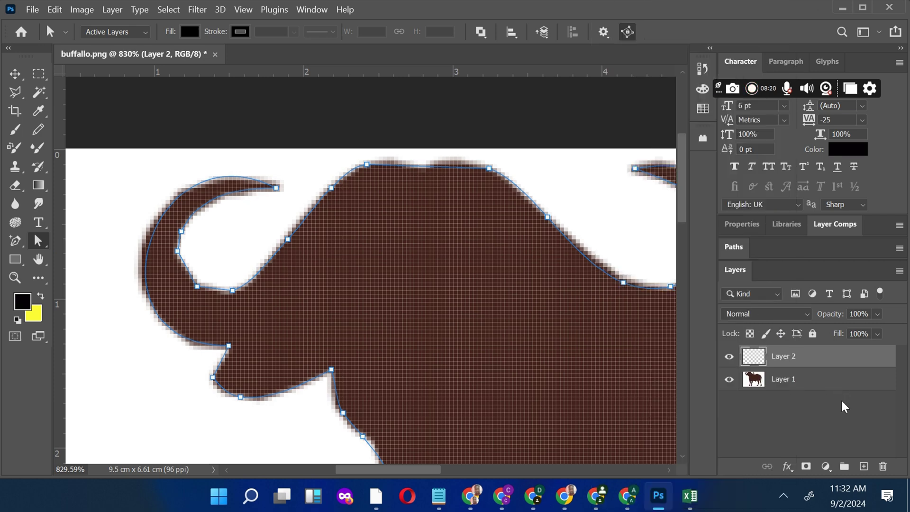
right_click(599, 274)
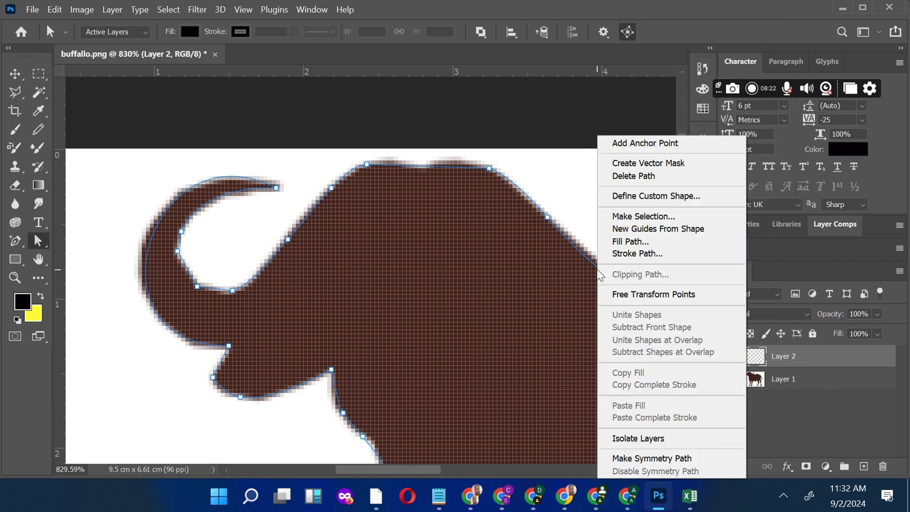
left_click(637, 253)
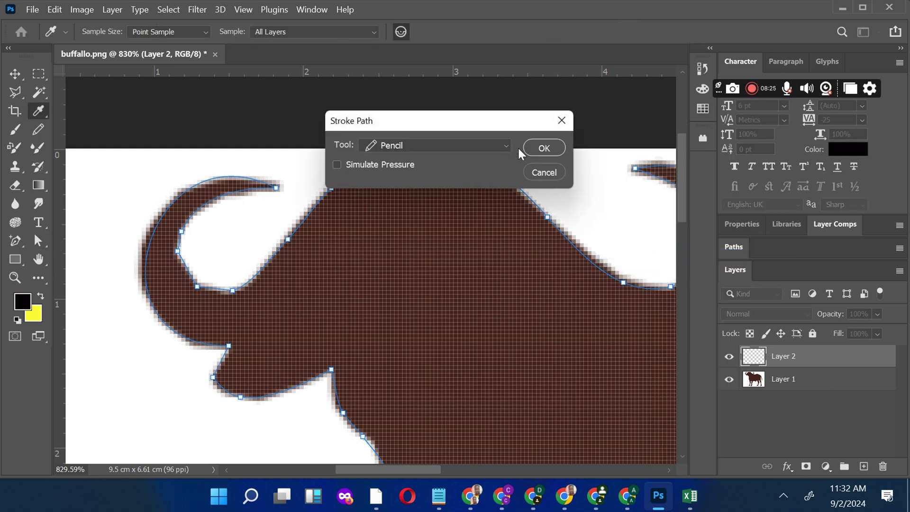
- Stroke the path in pencil onto Layer 2, hide Layer 1, and frame the outline
left_click(542, 149)
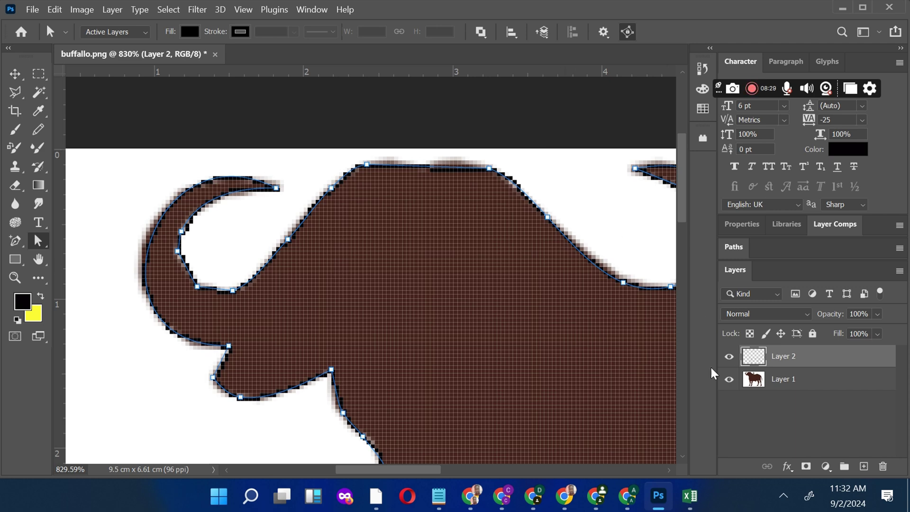
left_click(729, 379)
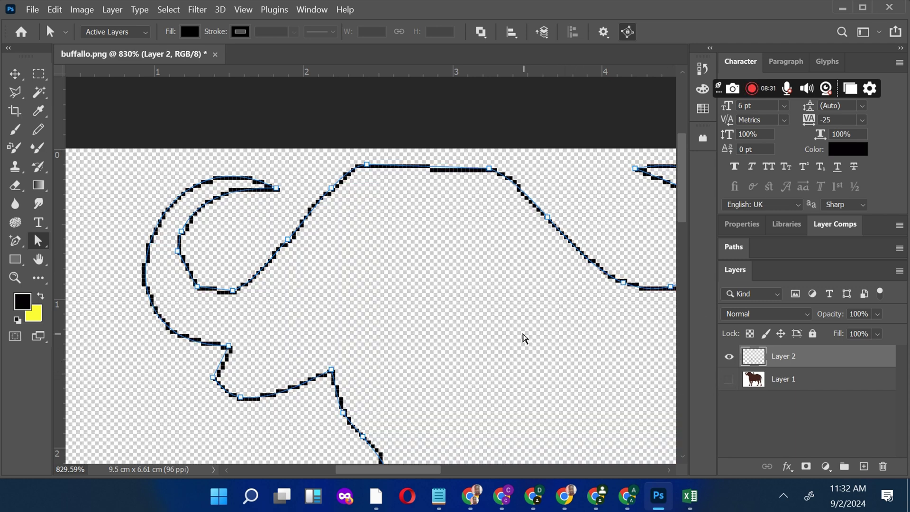
key("ctrl+minus")
key("ctrl+minus")
key("ctrl+minus")
key("ctrl+minus")
key("ctrl+minus")
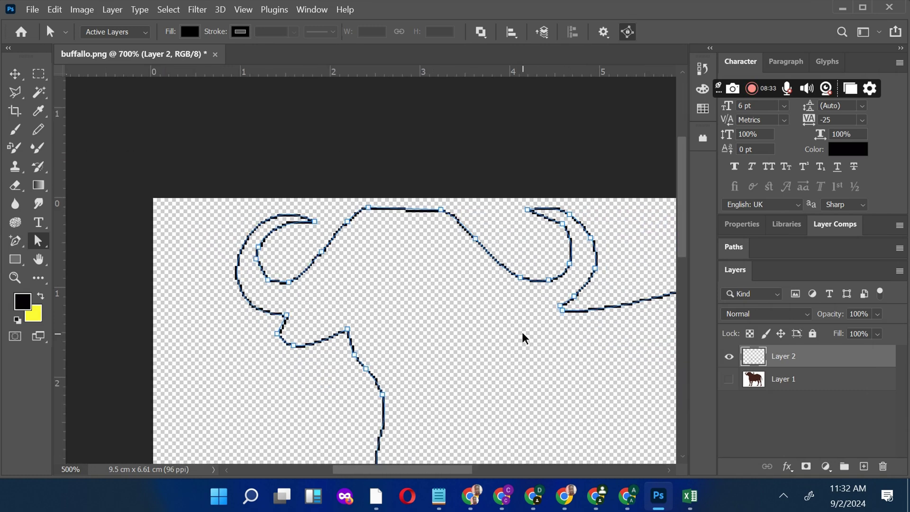
key("ctrl+minus")
key("ctrl+minus")
key("ctrl+minus")
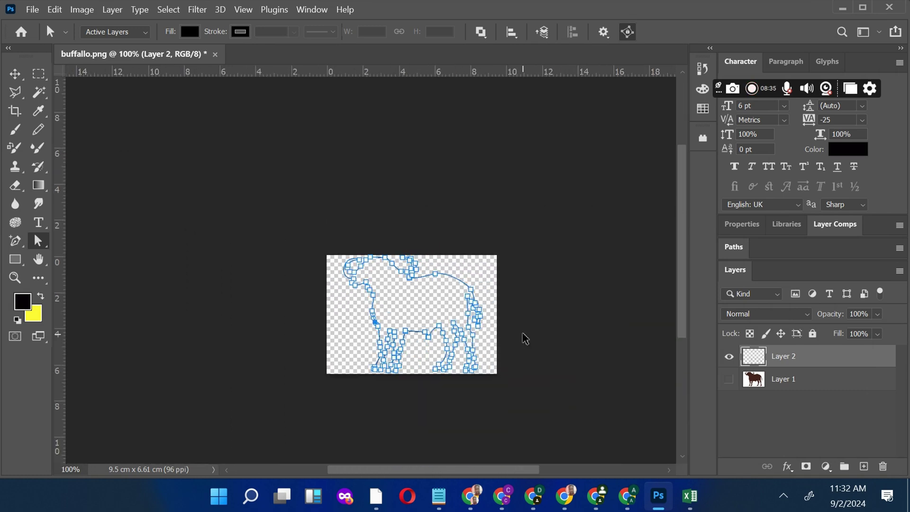
left_click(15, 278)
left_click_drag(325, 269, 532, 388)
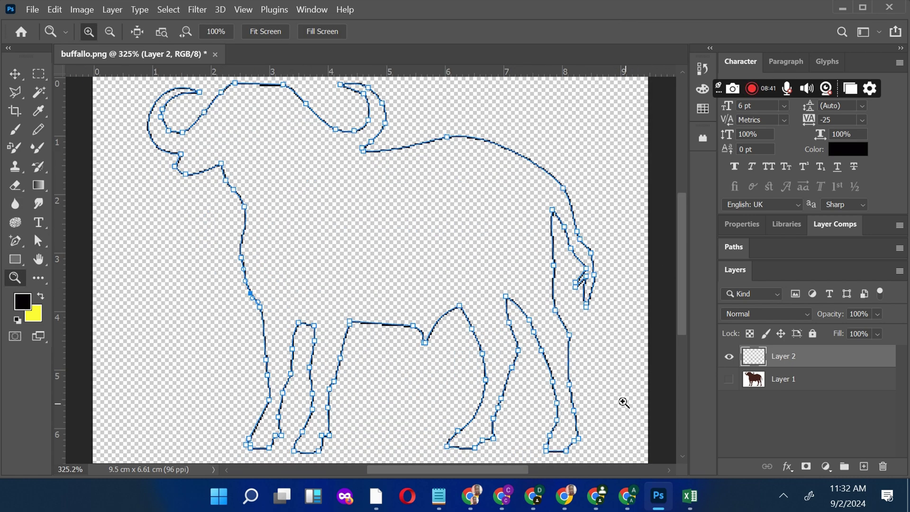
- Export the outline through Export As as a 359 × 250 px SVG named buffalo
left_click(35, 10)
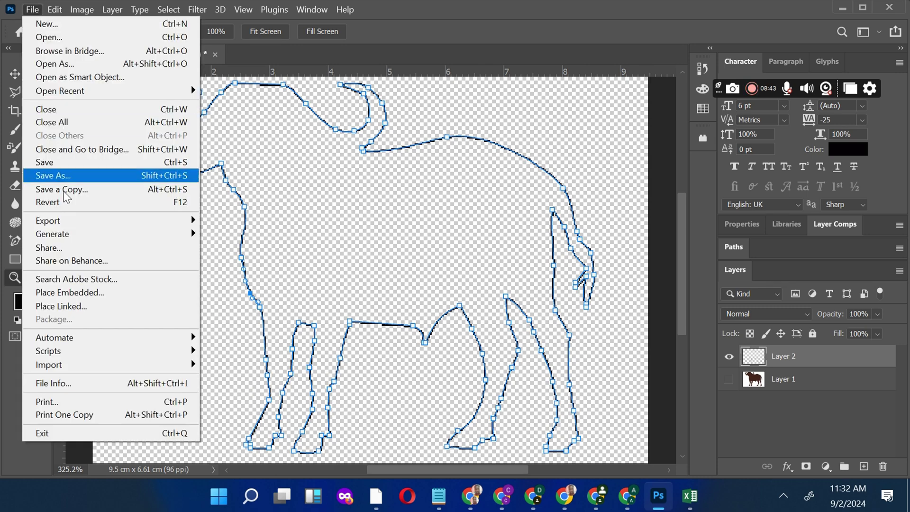
mouse_move(71, 221)
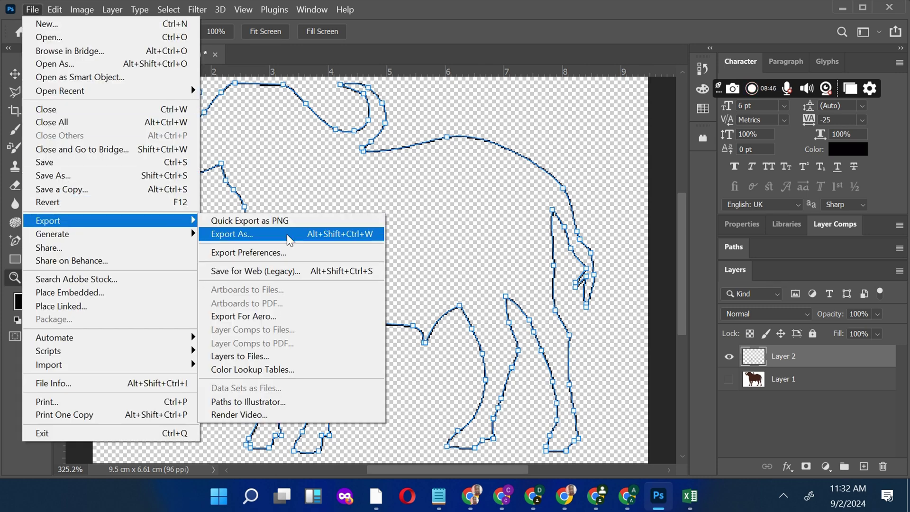
left_click(286, 234)
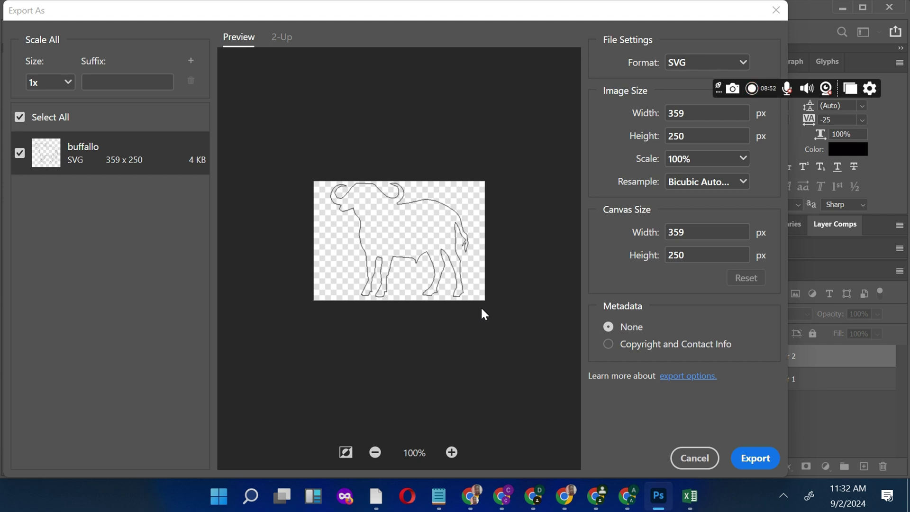
left_click(750, 462)
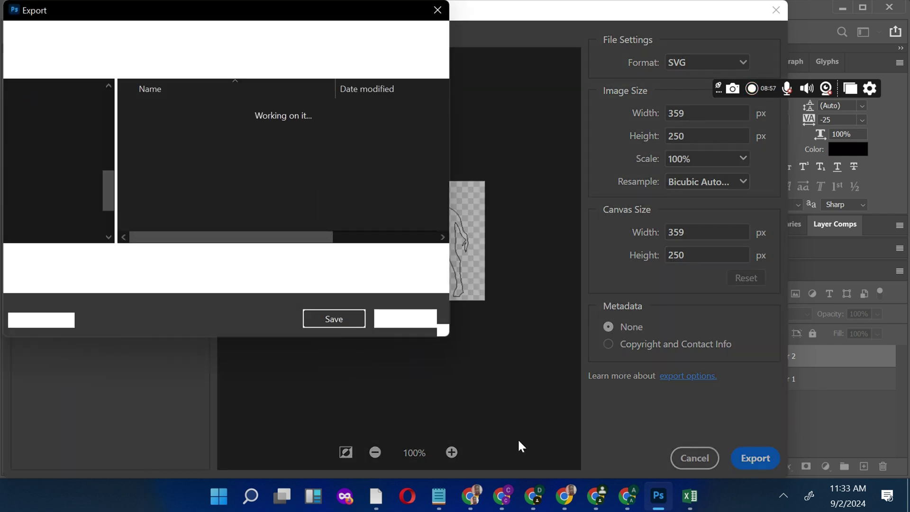
left_click(341, 322)
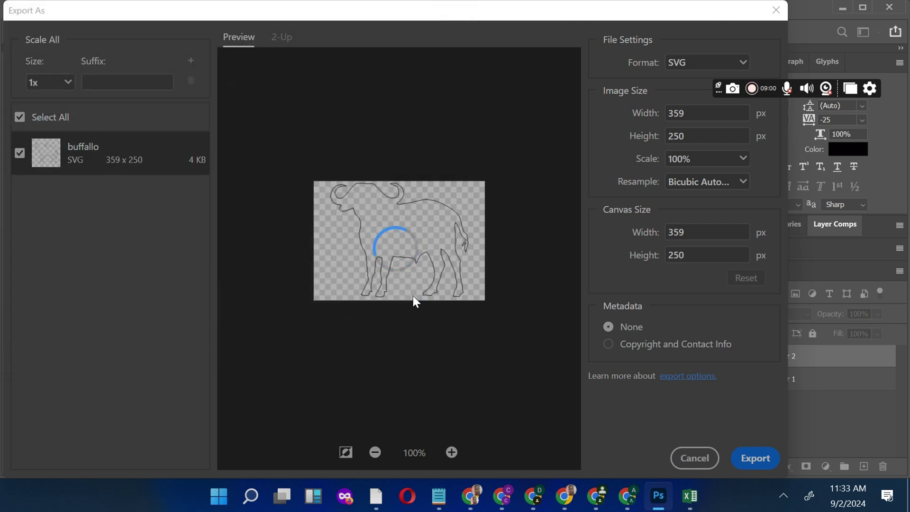